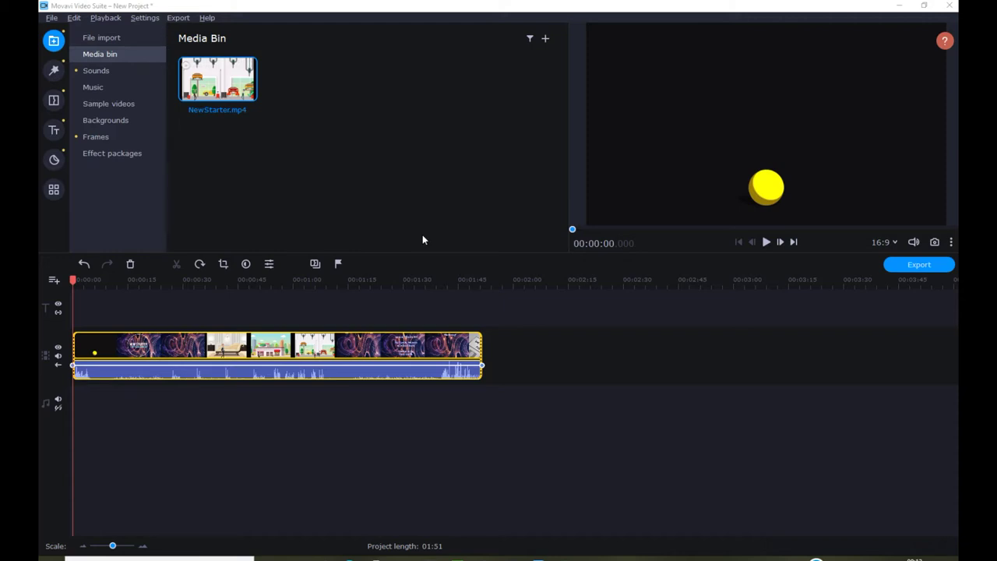
# - Apply the Snowflakes 1 flying objects filter to the NewStarter clip on the timeline and preview its opening
pyautogui.click(55, 71)
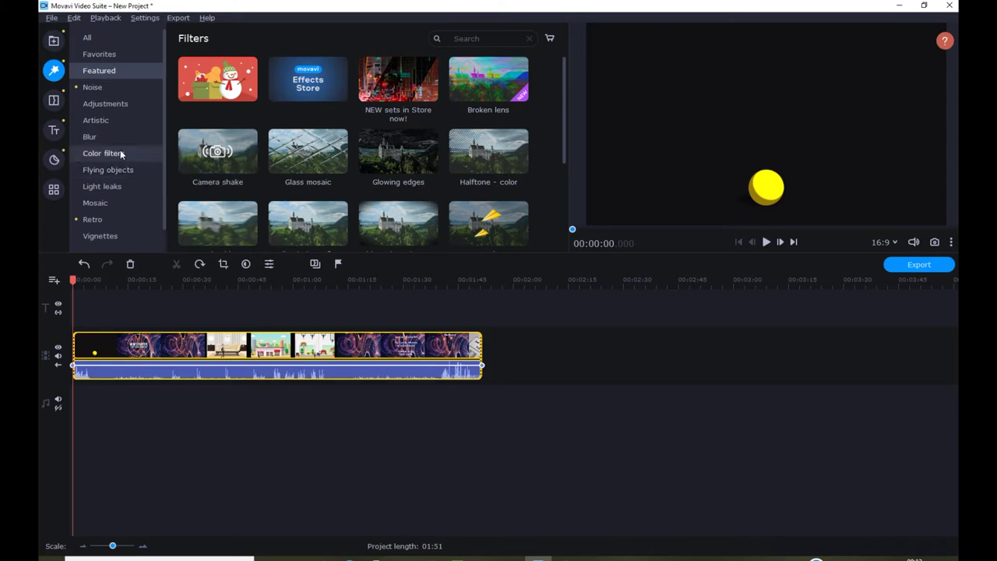
pyautogui.click(130, 172)
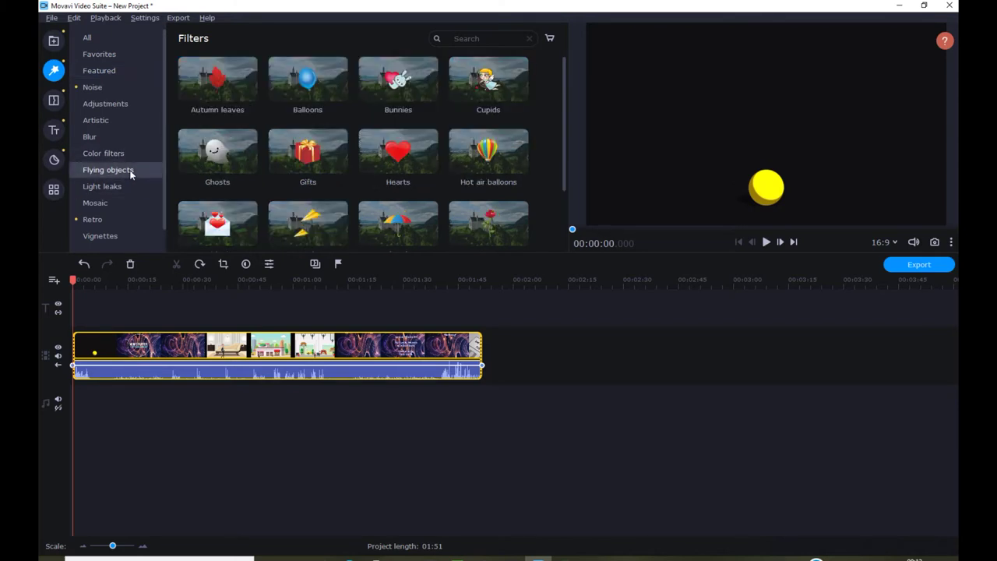
pyautogui.scroll(-1, 346, 173)
pyautogui.scroll(-1, 347, 177)
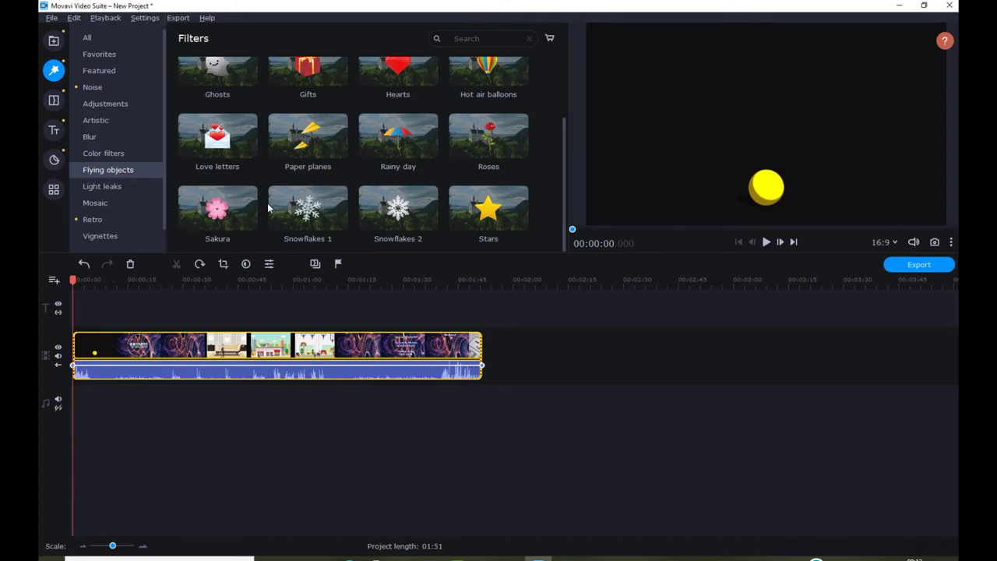
pyautogui.moveTo(321, 224); pyautogui.dragTo(209, 319)
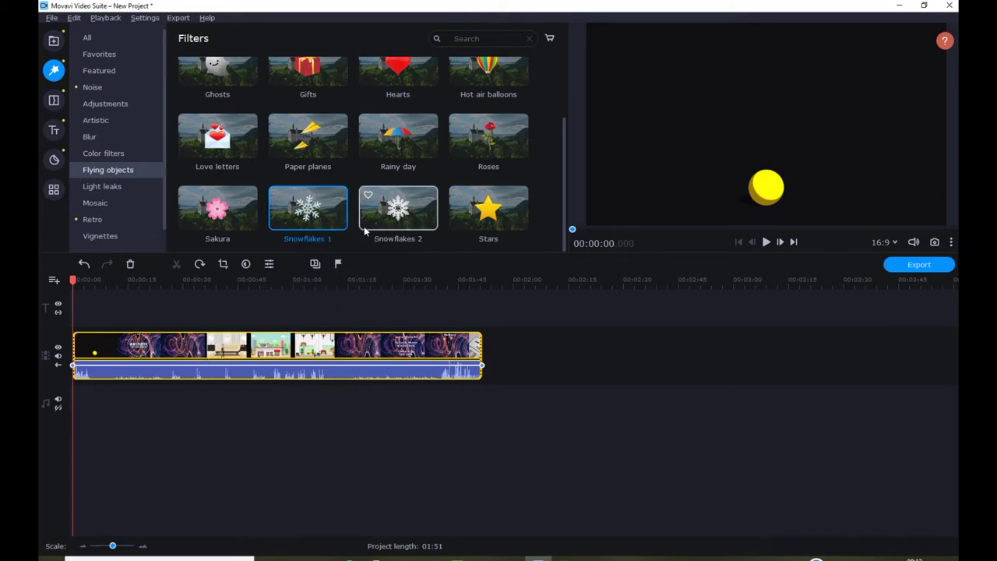
pyautogui.moveTo(290, 207); pyautogui.dragTo(257, 363)
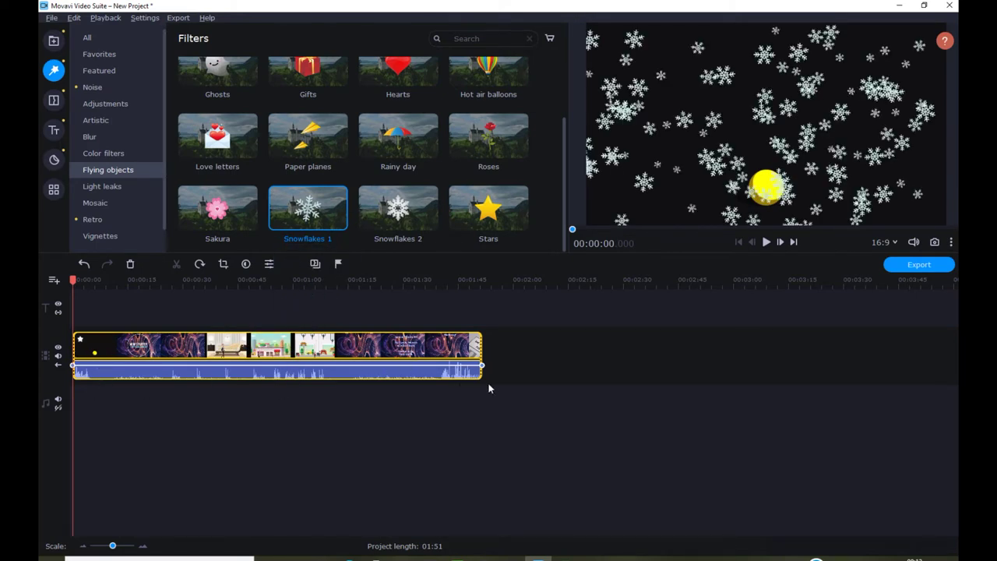
pyautogui.click(765, 242)
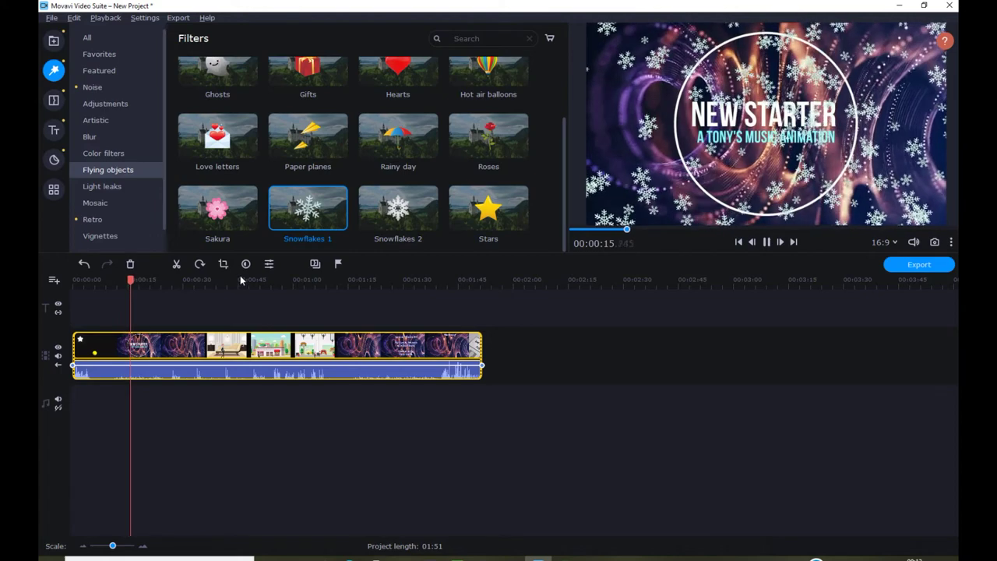
pyautogui.click(766, 242)
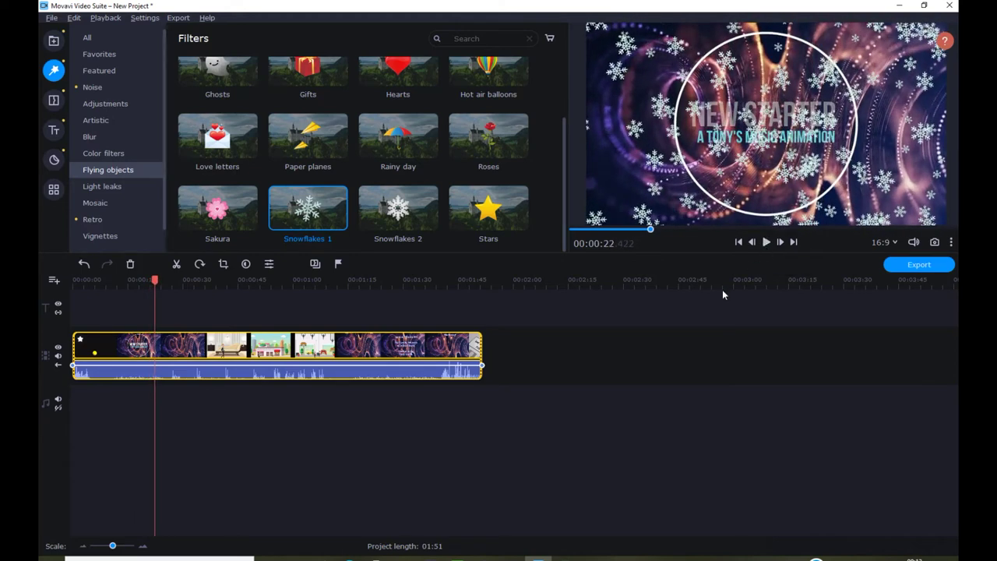
# - Undo the Snowflakes 1 filter on the NewStarter clip
pyautogui.rightClick(290, 343)
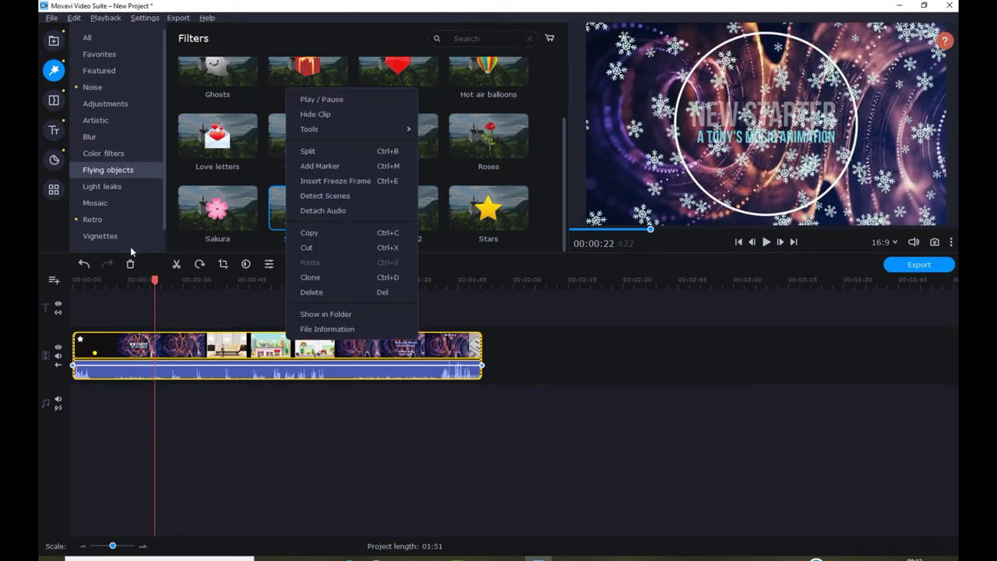
pyautogui.click(81, 269)
pyautogui.click(82, 268)
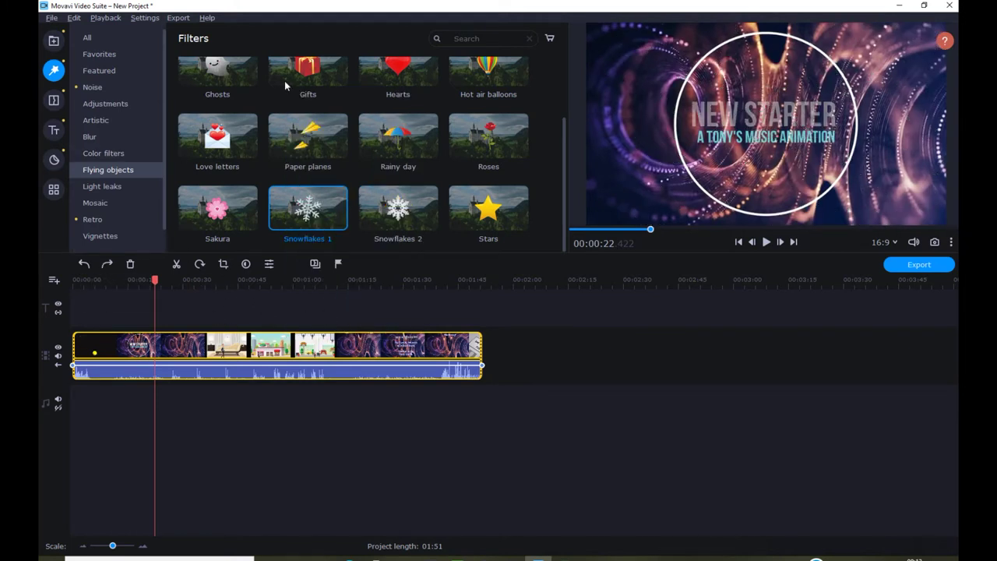
# - Import Green Screen.png from the Desktop folder into the media bin
pyautogui.click(54, 41)
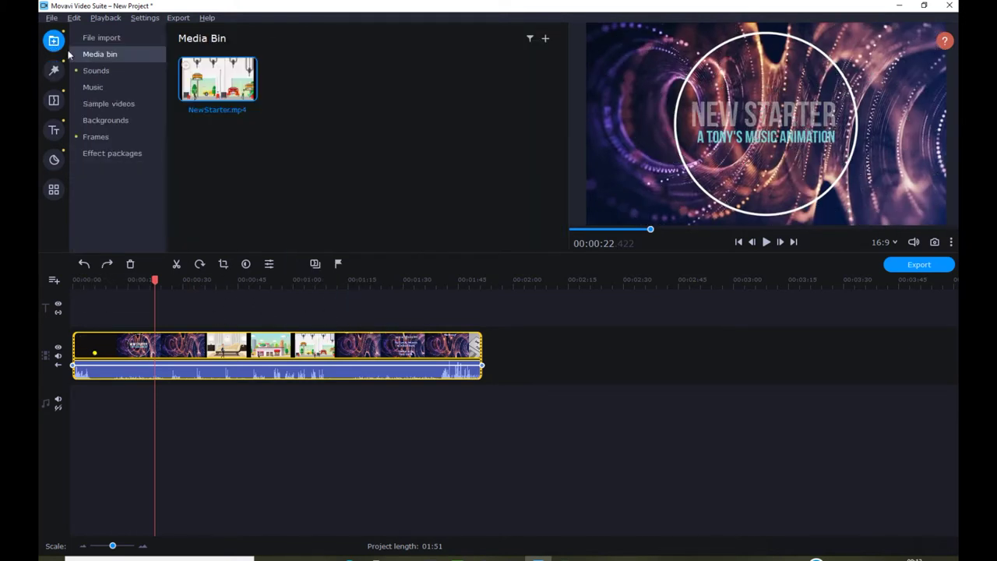
pyautogui.rightClick(384, 109)
pyautogui.click(429, 115)
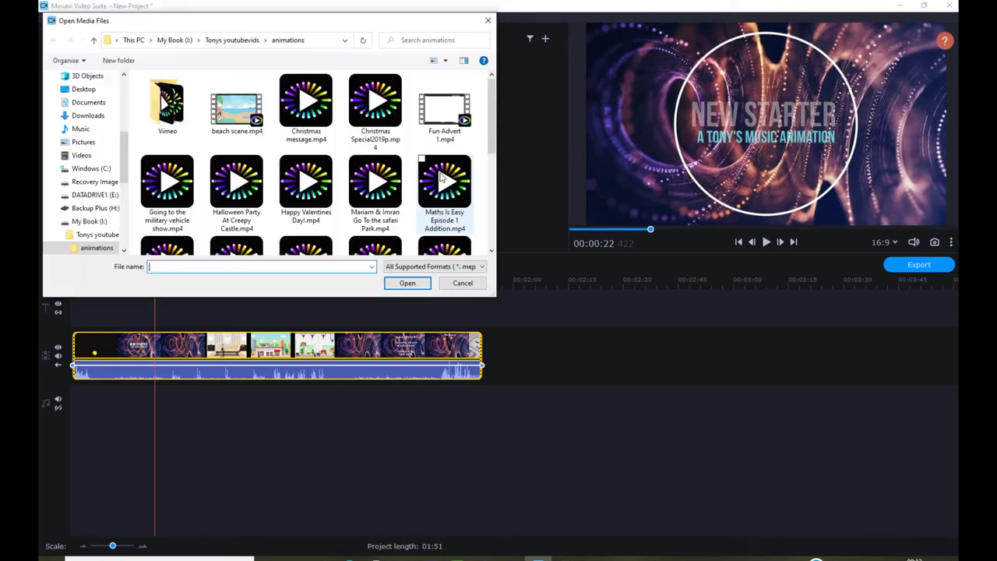
pyautogui.click(83, 89)
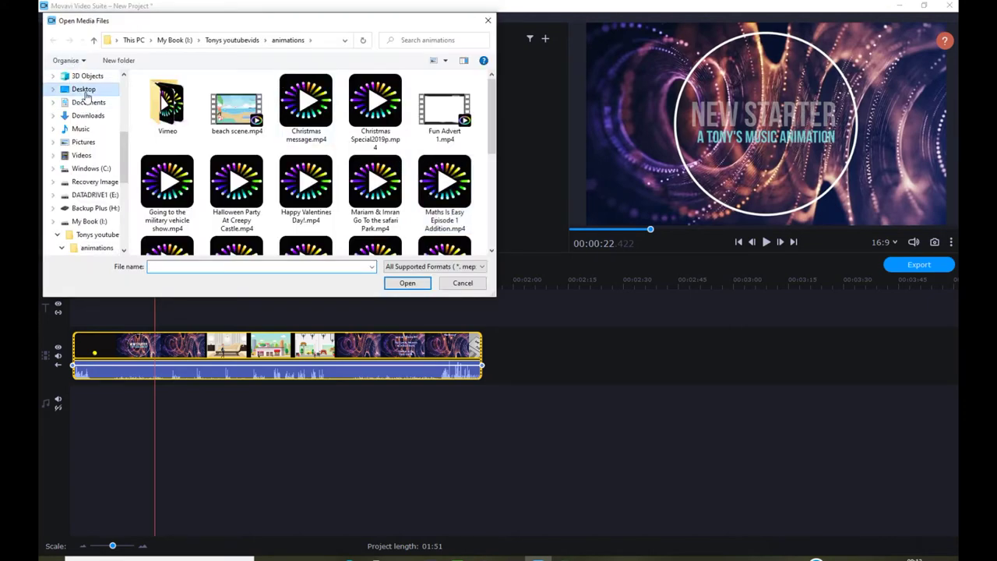
pyautogui.moveTo(491, 87); pyautogui.dragTo(489, 154)
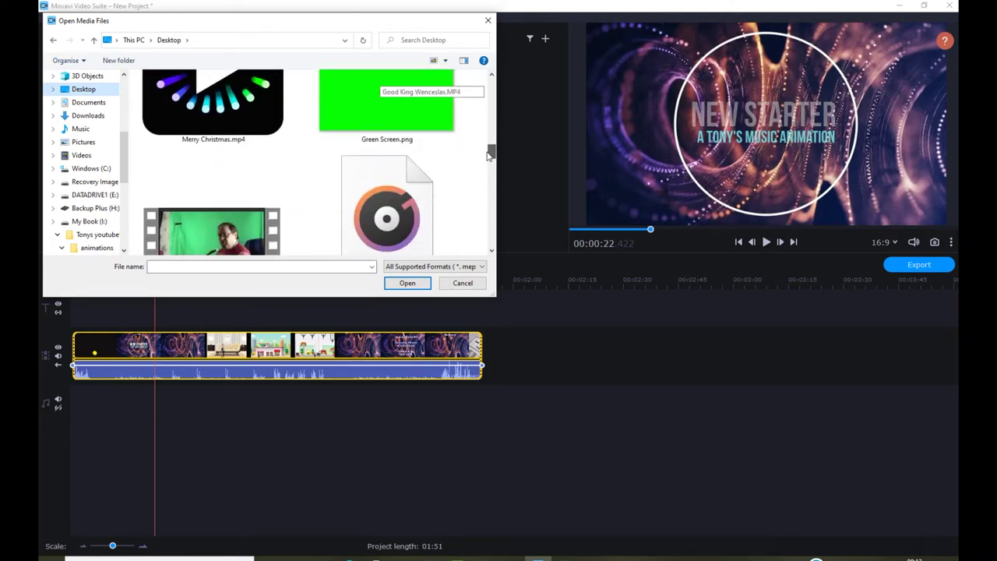
pyautogui.click(397, 117)
pyautogui.click(407, 283)
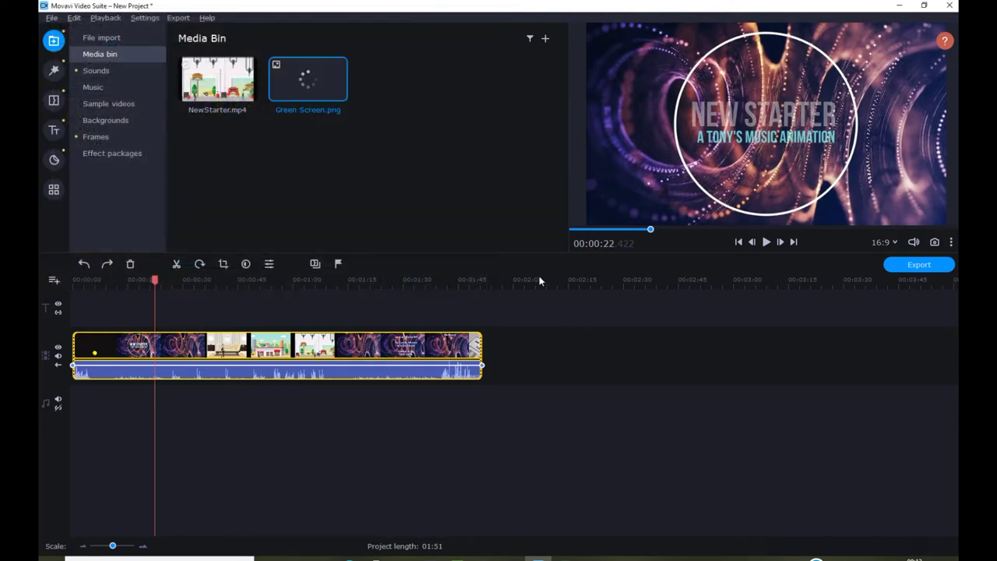
# - Place Green Screen.png after the NewStarter clip on the video track and extend it to about 02:47
pyautogui.moveTo(328, 101); pyautogui.dragTo(555, 343)
pyautogui.moveTo(493, 345); pyautogui.dragTo(682, 359)
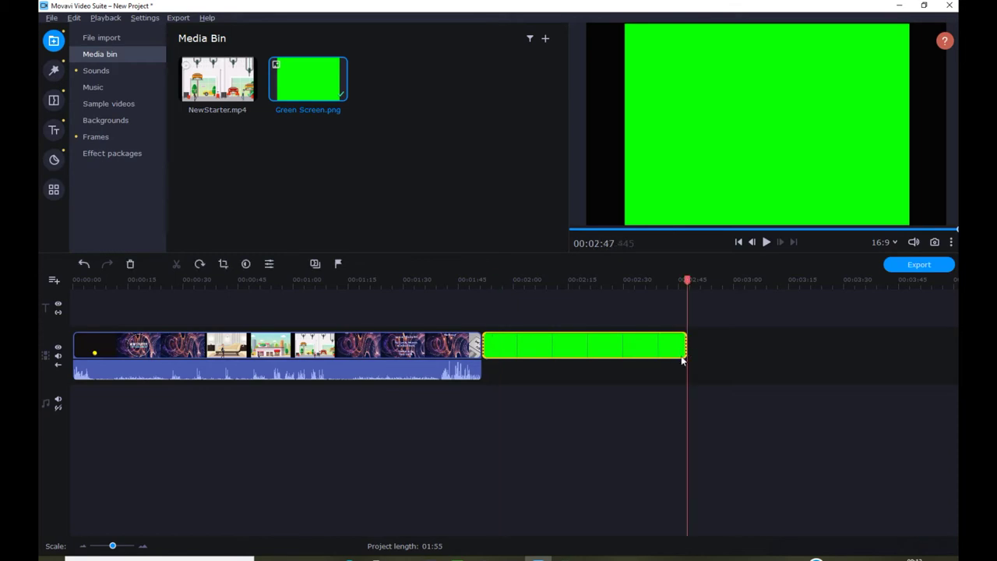
pyautogui.click(530, 356)
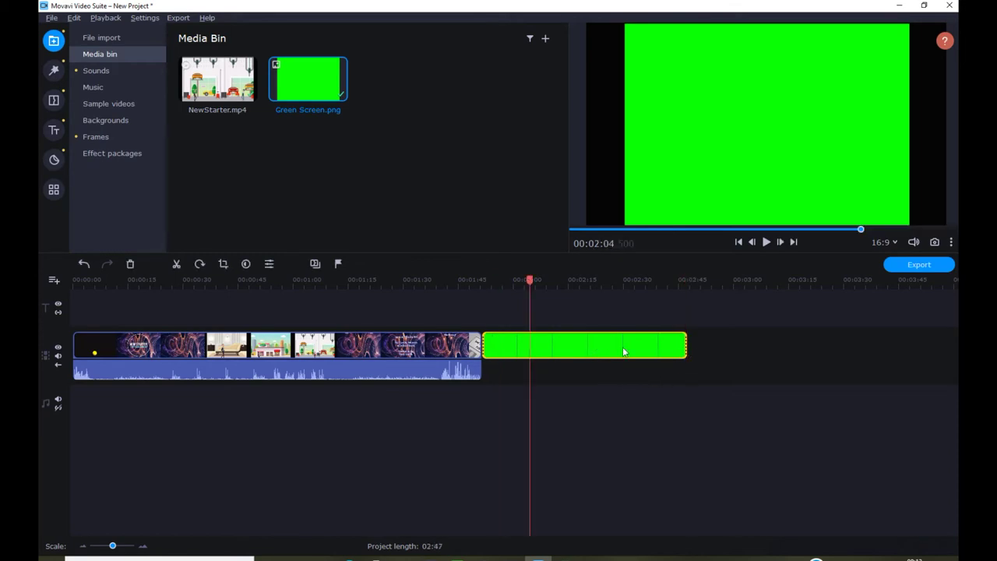
# - Apply the Snowflakes 1 flying objects filter to the green screen clip and check several of its frames
pyautogui.click(53, 76)
pyautogui.moveTo(279, 196); pyautogui.dragTo(504, 346)
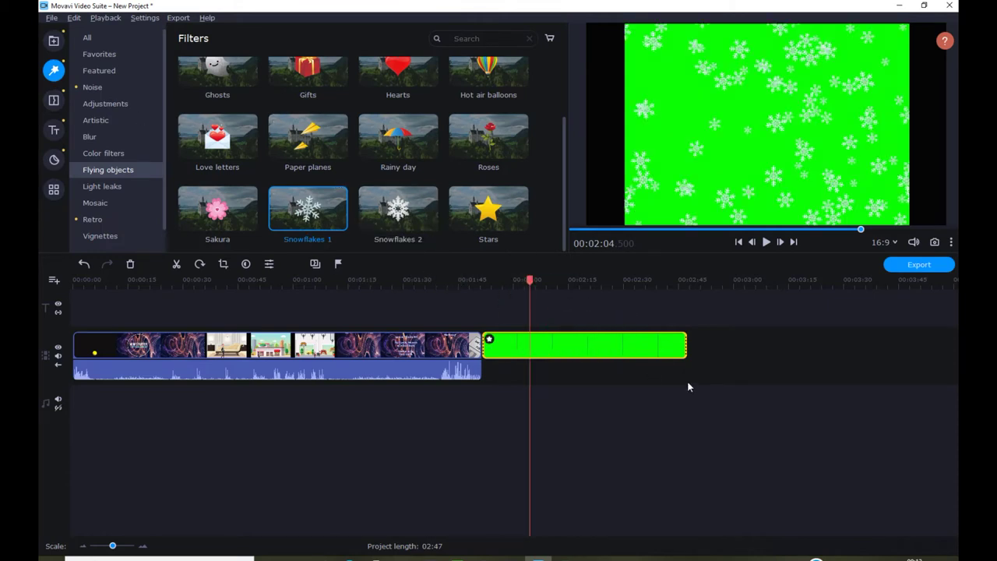
pyautogui.click(569, 354)
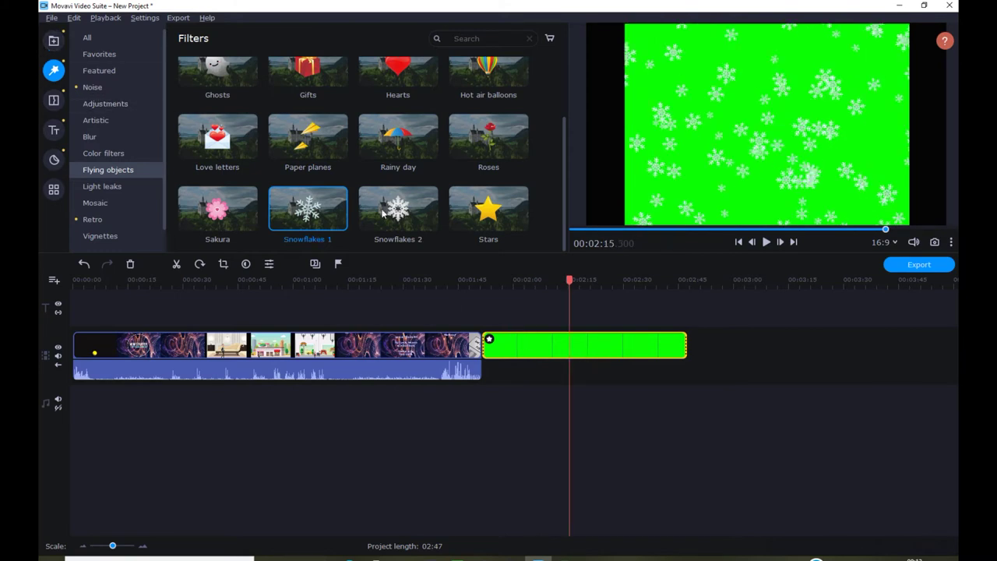
pyautogui.click(588, 340)
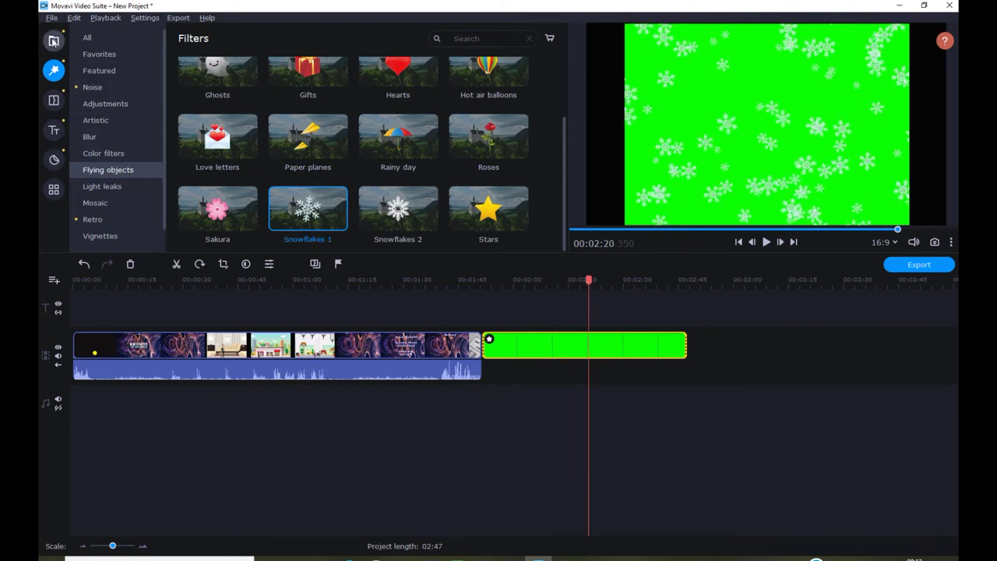
# - Crop the green screen clip to fill the 16:9 frame and move it to the overlay track, starting at about 00:33.8
pyautogui.click(54, 188)
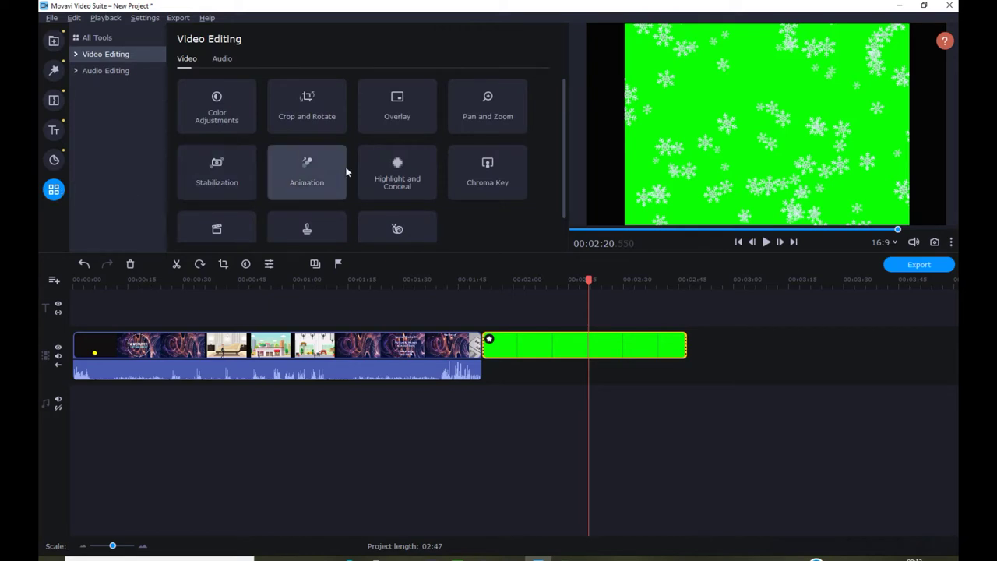
pyautogui.click(317, 110)
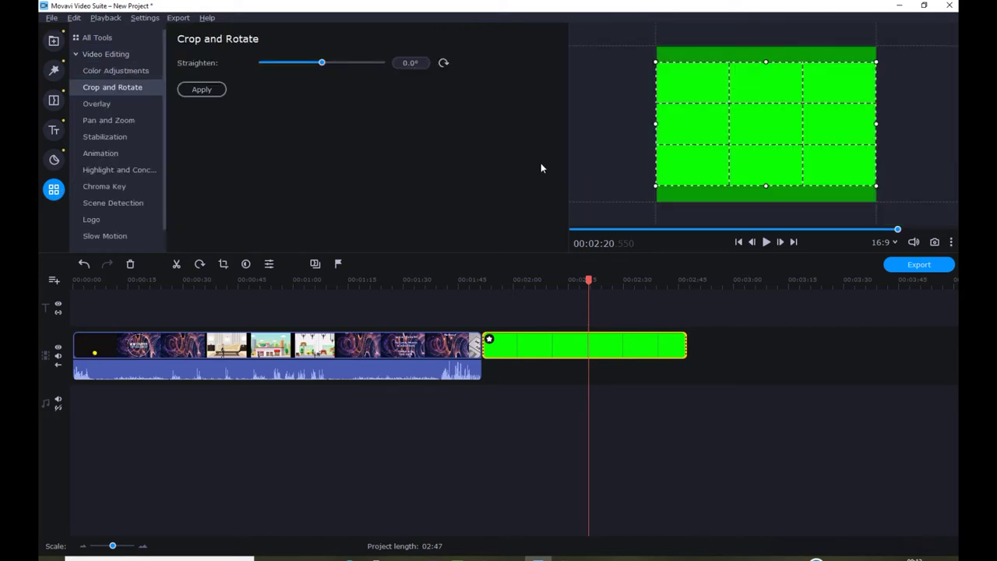
pyautogui.click(201, 90)
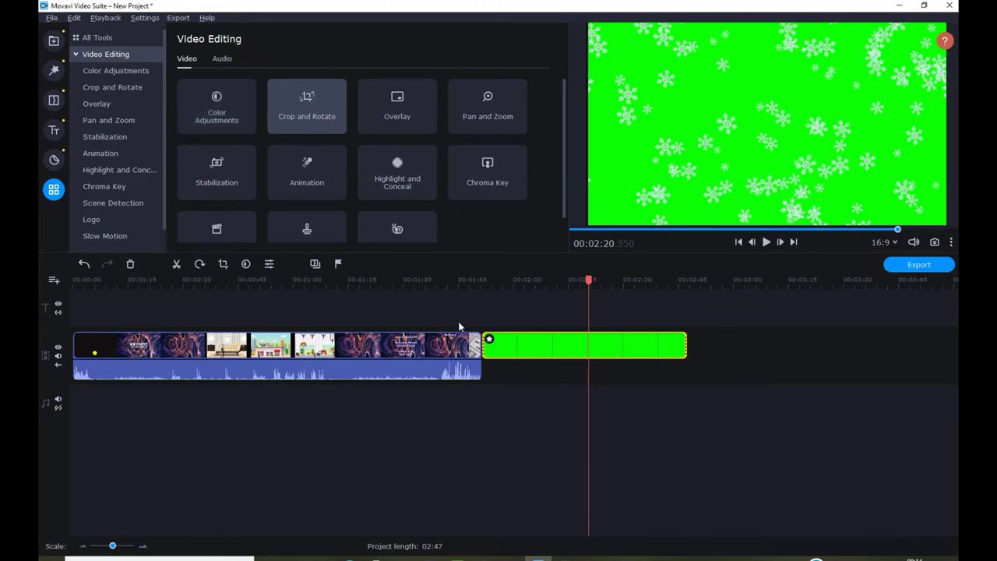
pyautogui.click(397, 106)
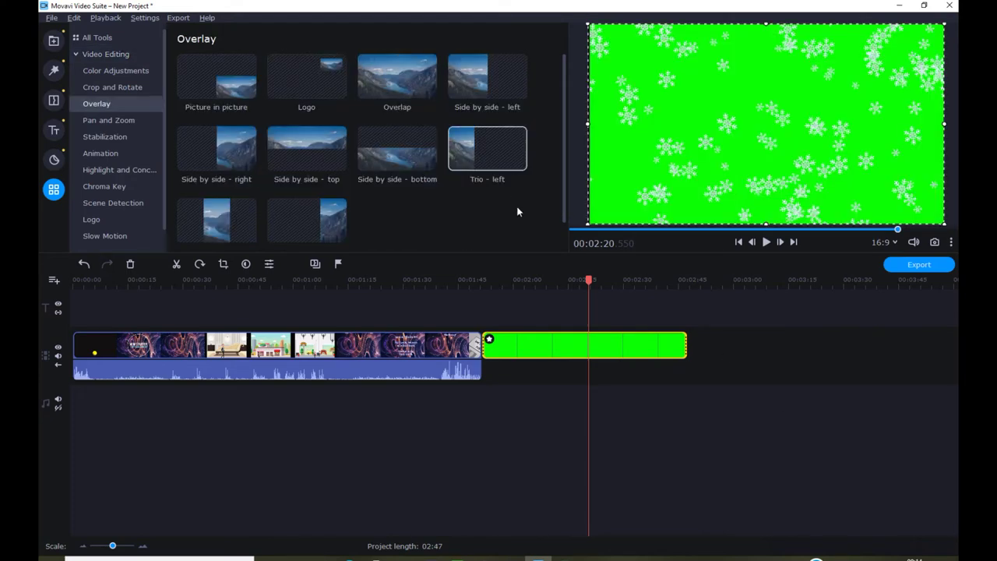
pyautogui.moveTo(537, 346); pyautogui.dragTo(285, 351)
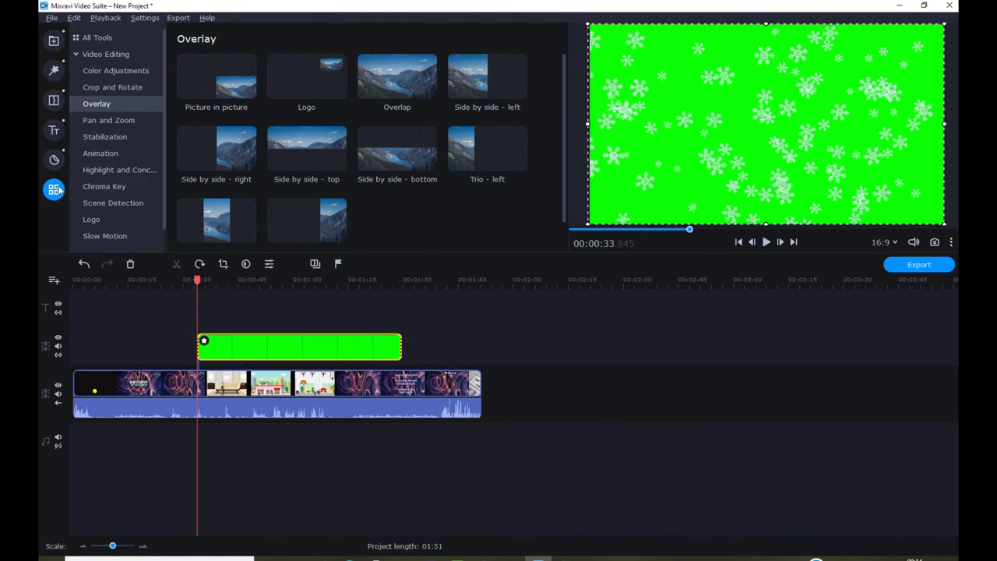
# - Apply Chroma Key to the green overlay clip, picking its green background as the transparent colour
pyautogui.click(117, 186)
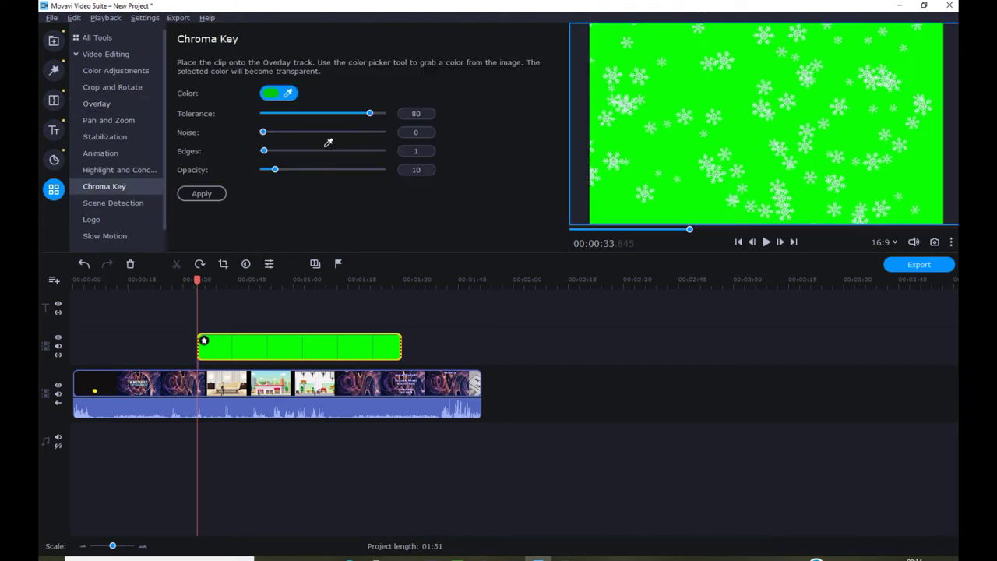
pyautogui.click(289, 93)
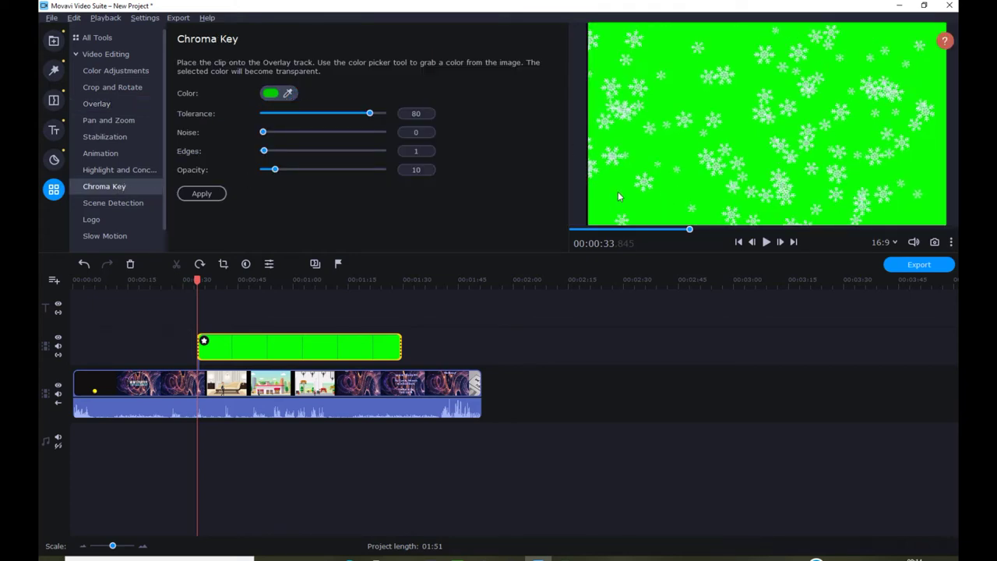
pyautogui.click(287, 95)
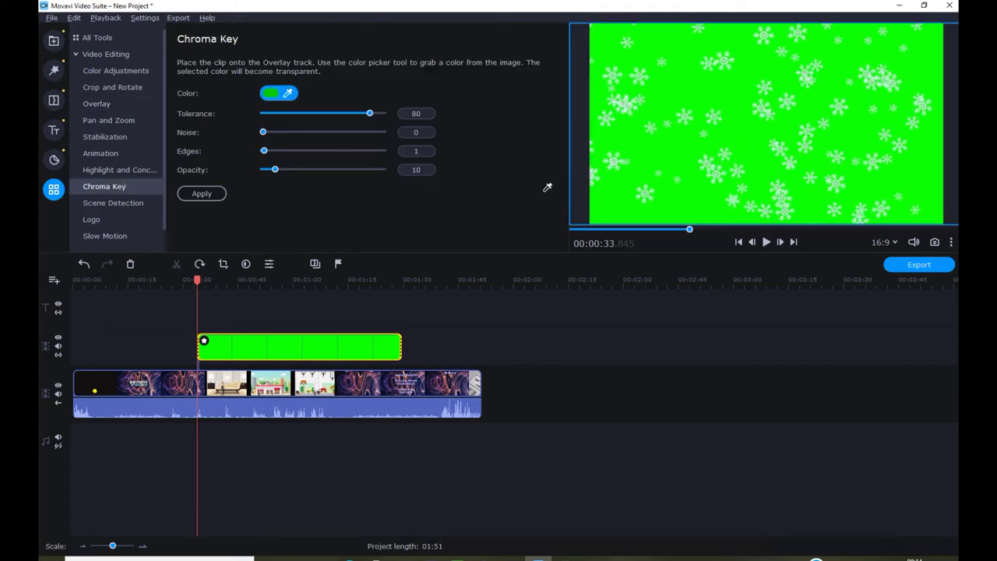
pyautogui.click(615, 192)
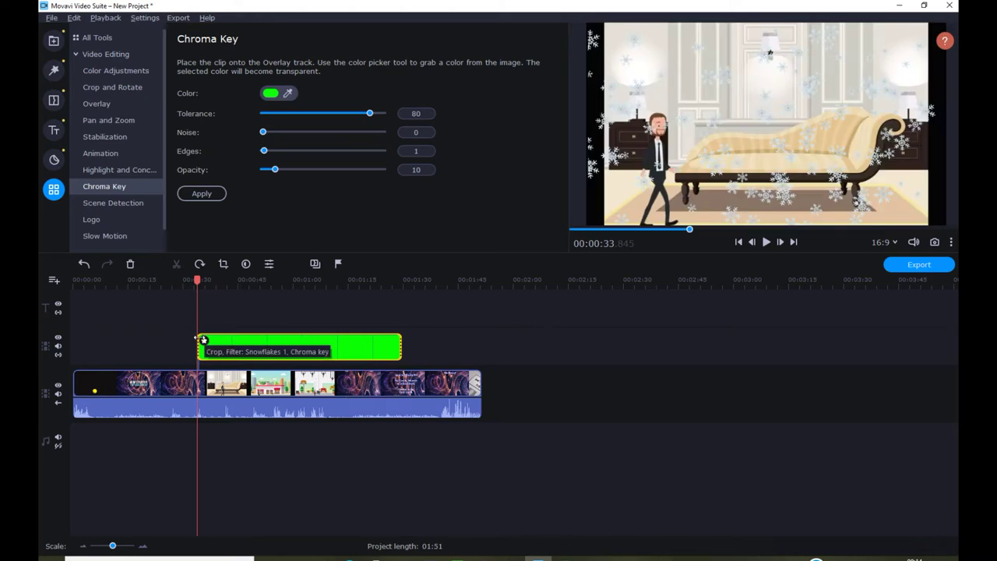
# - Trim the green overlay clip to run from about 00:36 to 01:11, matching the cartoon scenes below
pyautogui.moveTo(196, 344)
pyautogui.mouseDown()
pyautogui.moveTo(213, 346)
pyautogui.moveTo(204, 348)
pyautogui.mouseUp()
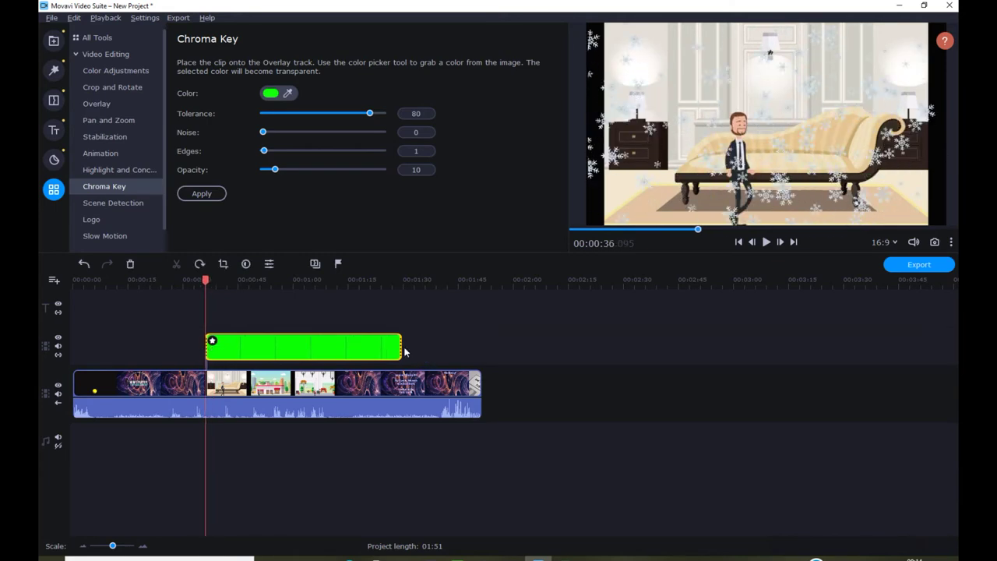
pyautogui.moveTo(400, 346); pyautogui.dragTo(334, 345)
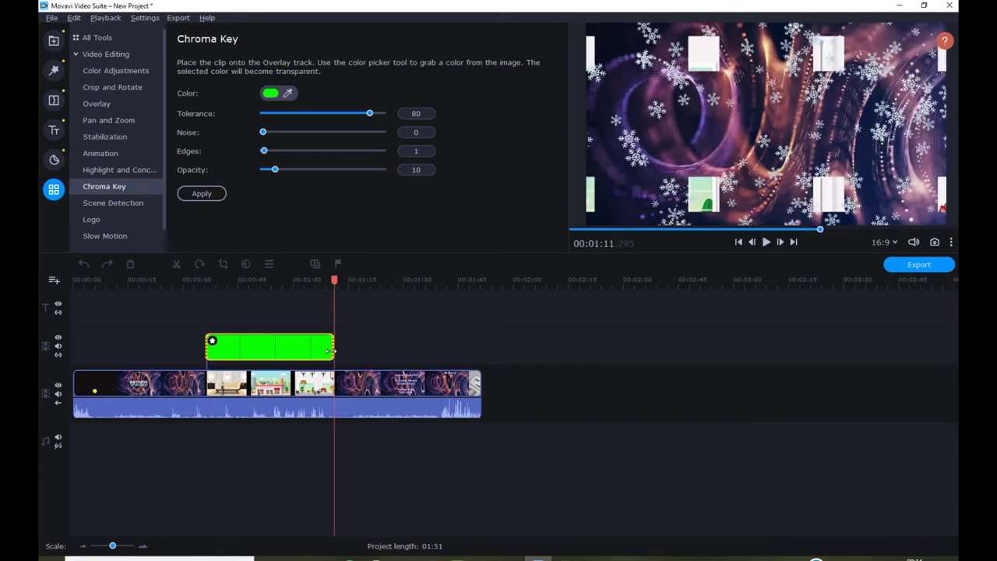
# - Play the video to find where the opening title ends, and extend the overlay clip's start back to about 00:24.8
pyautogui.moveTo(133, 304); pyautogui.dragTo(88, 309)
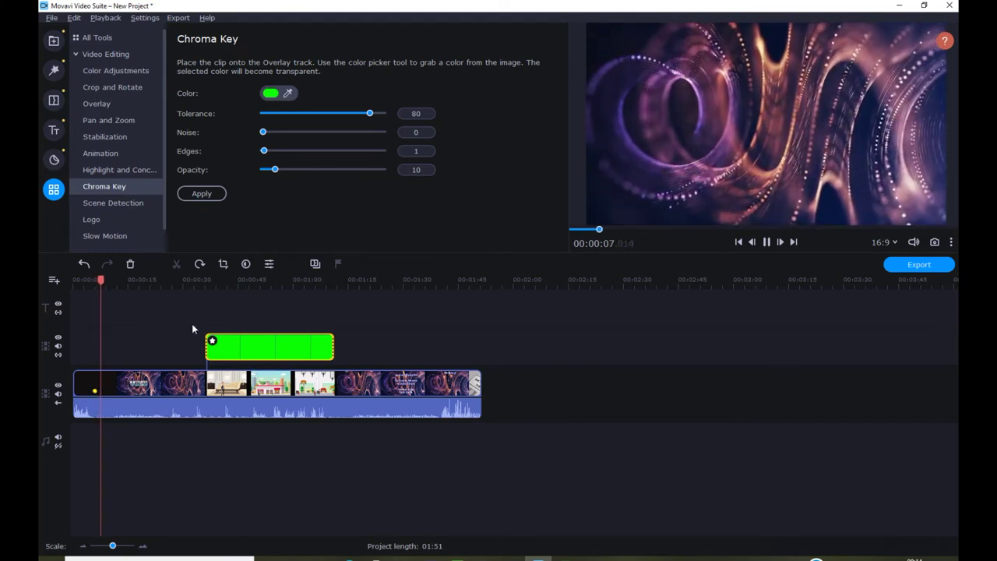
pyautogui.click(152, 286)
pyautogui.click(181, 285)
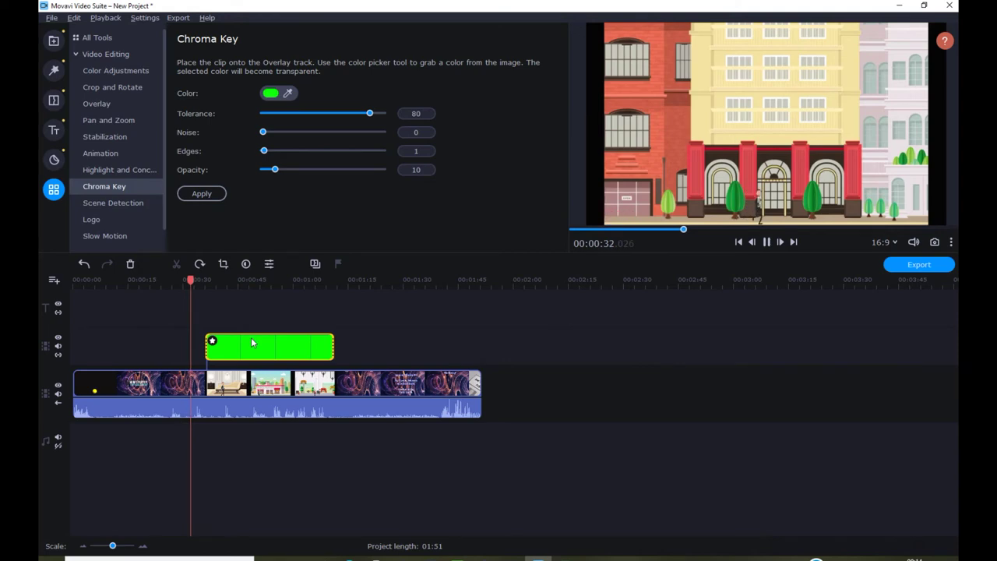
pyautogui.click(178, 288)
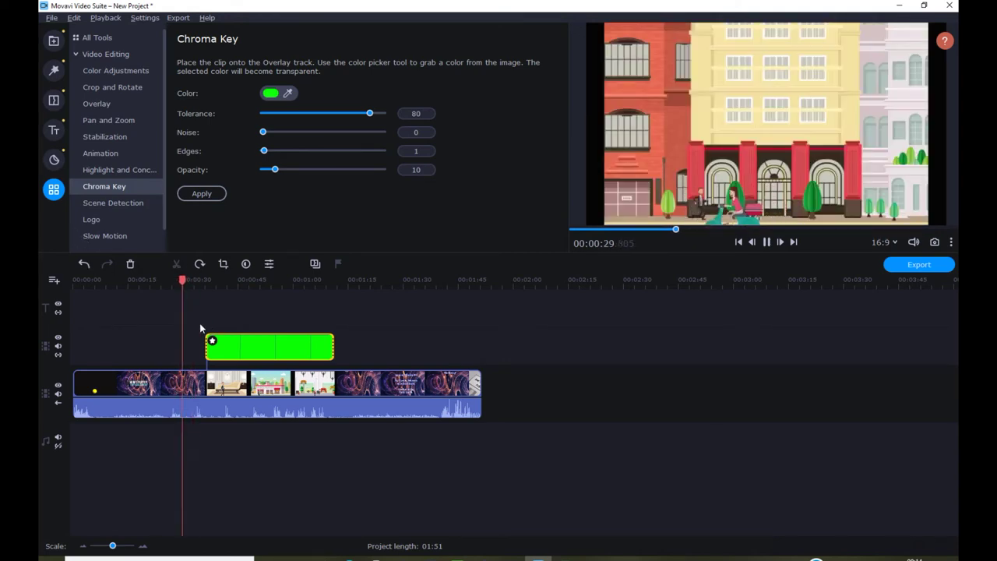
pyautogui.click(157, 285)
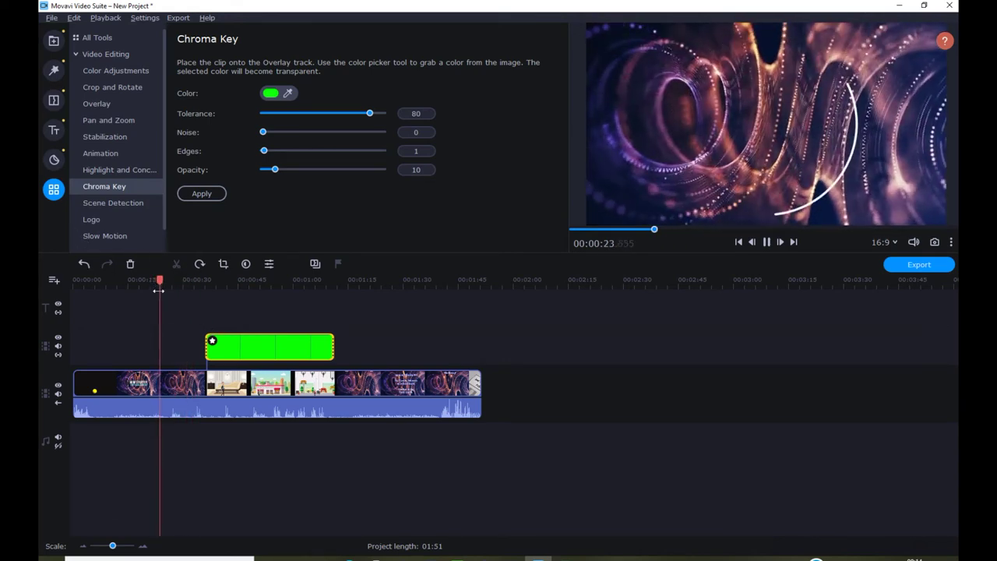
pyautogui.moveTo(204, 348); pyautogui.dragTo(164, 351)
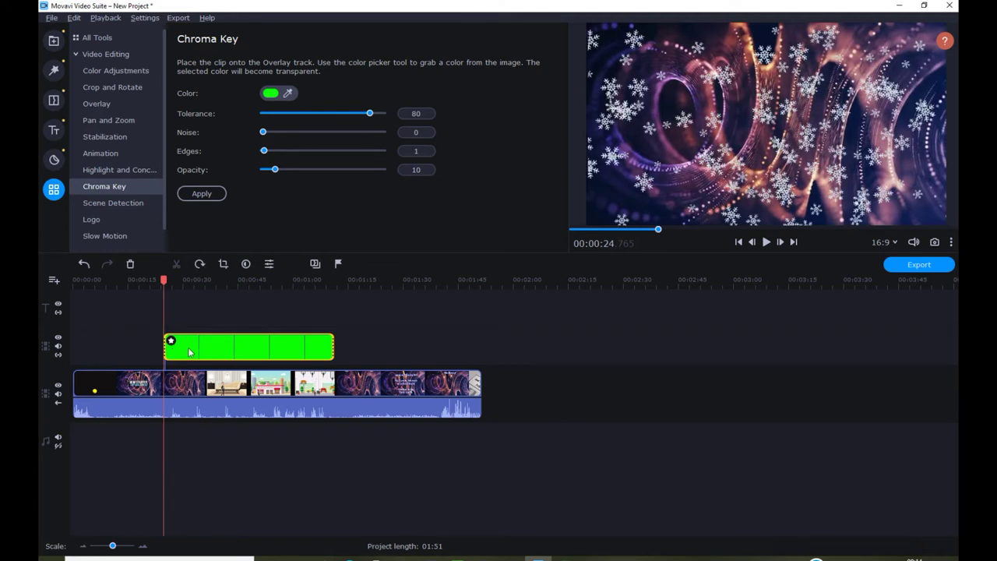
# - Trim the green overlay clip to start at about 00:26.6 and, after checking the closing transition, end at about 01:09.9
pyautogui.moveTo(163, 347); pyautogui.dragTo(169, 348)
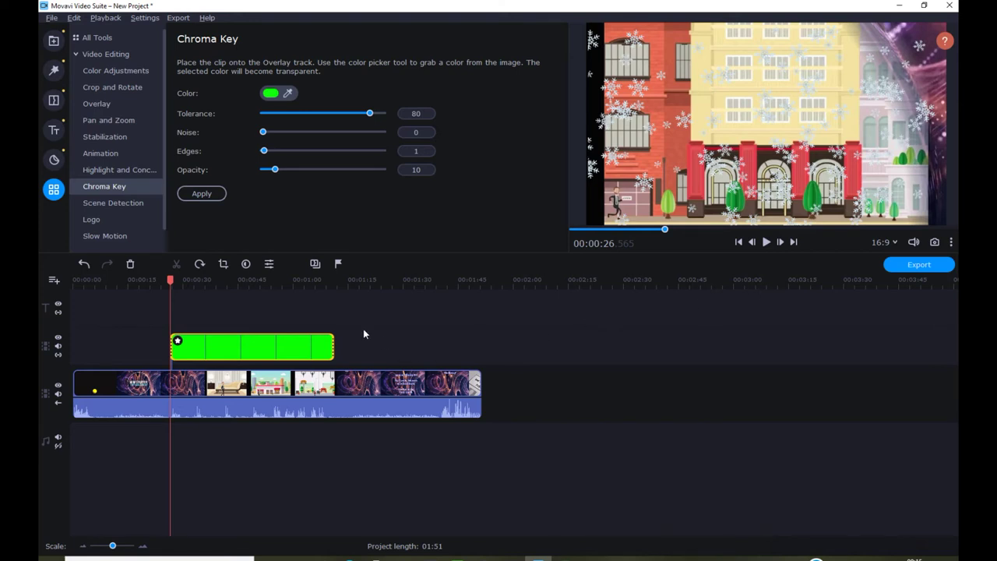
pyautogui.click(338, 347)
pyautogui.click(325, 294)
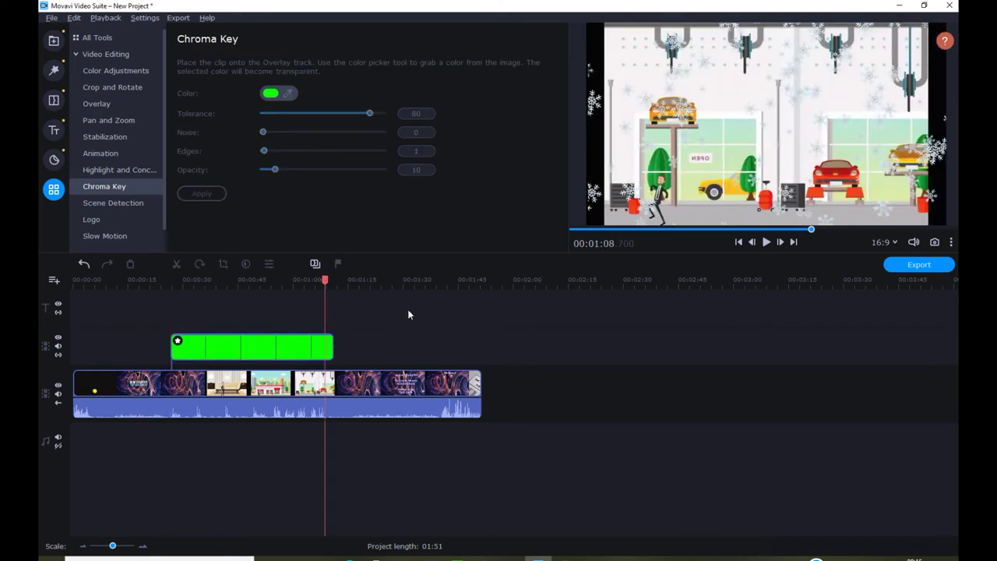
pyautogui.click(766, 246)
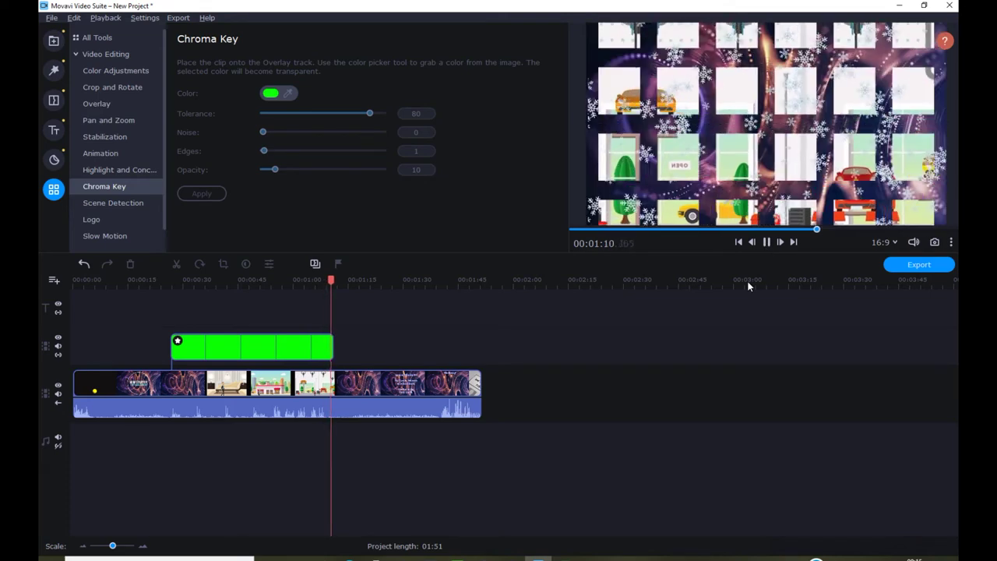
pyautogui.click(332, 348)
pyautogui.moveTo(331, 346); pyautogui.dragTo(327, 347)
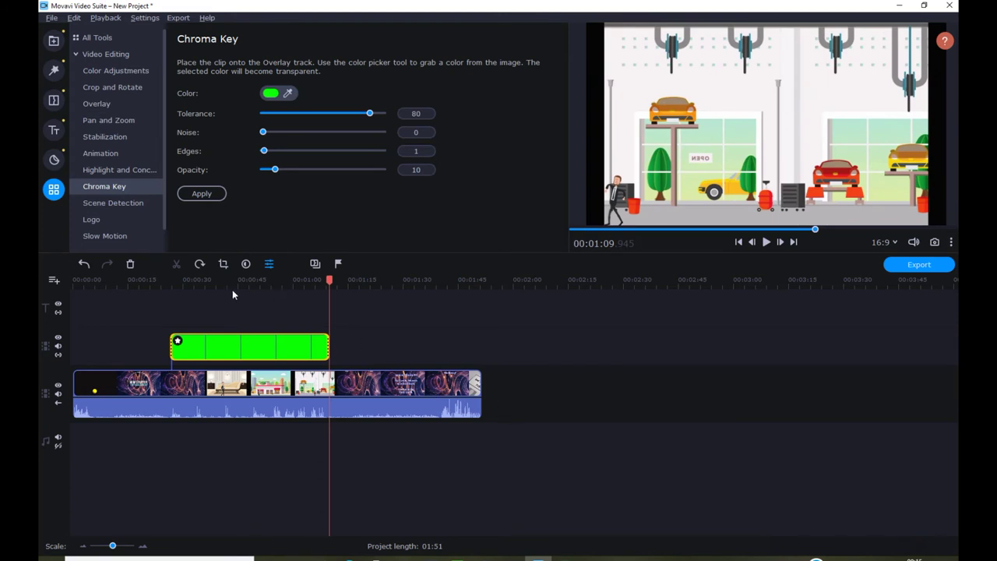
# - Play the video from about 00:22.6, skipping ahead through the cartoon scenes to the ending, to check where the snowflakes appear
pyautogui.click(155, 278)
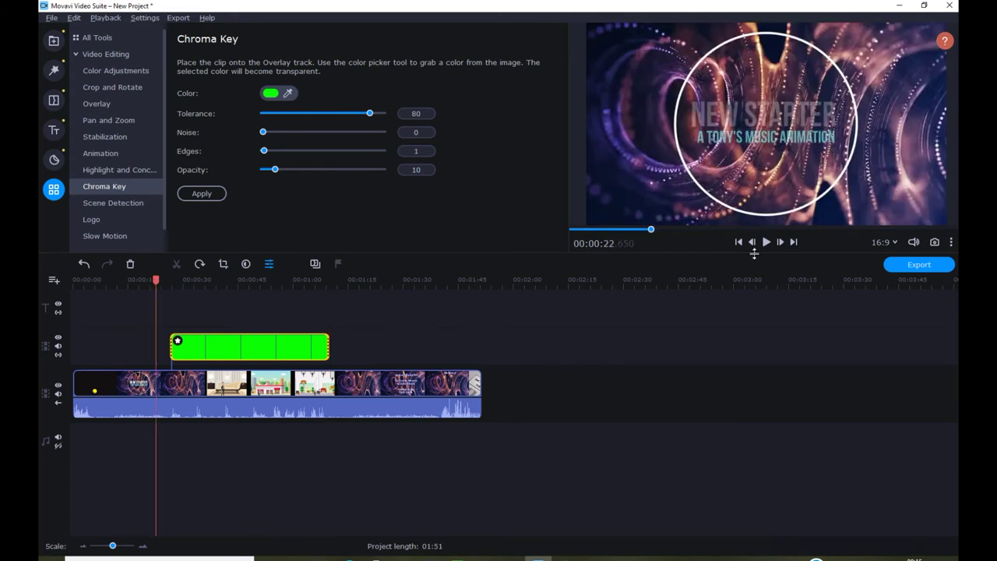
pyautogui.click(766, 242)
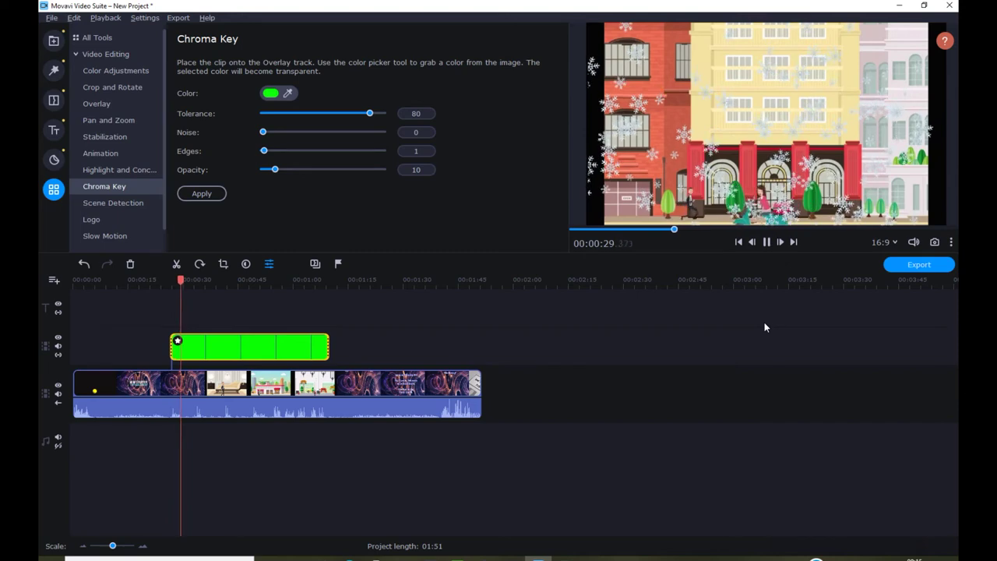
pyautogui.click(202, 280)
pyautogui.click(309, 280)
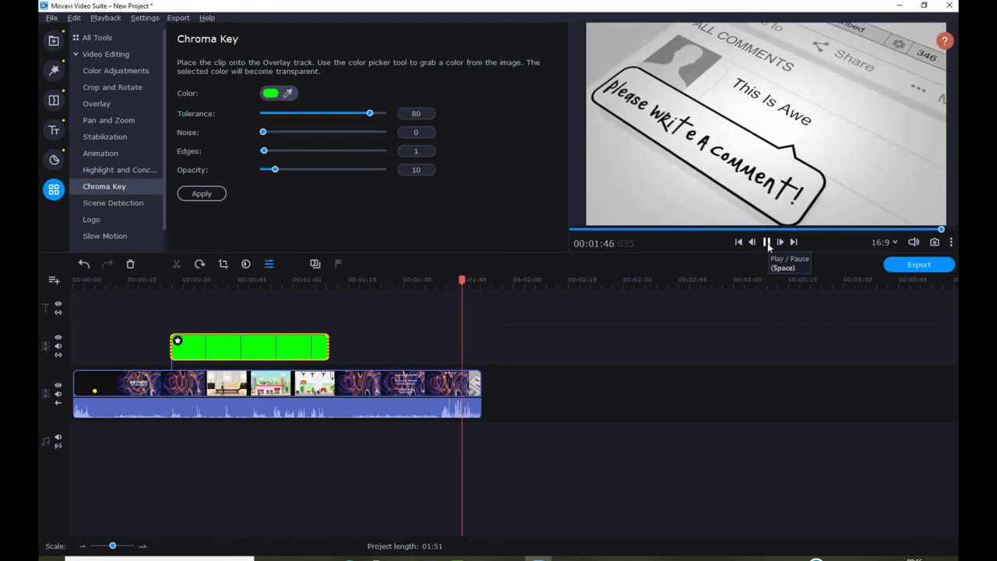
pyautogui.click(767, 243)
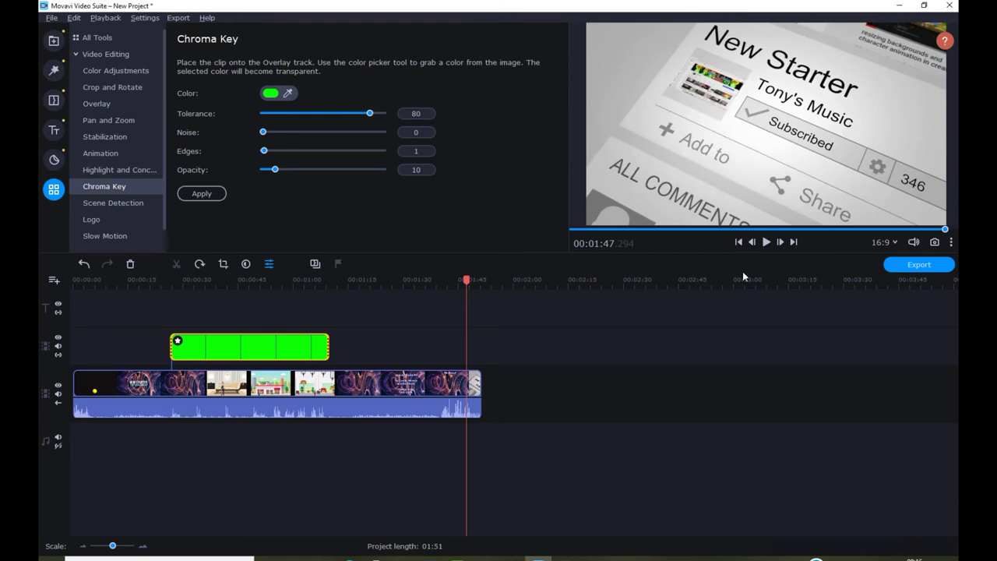